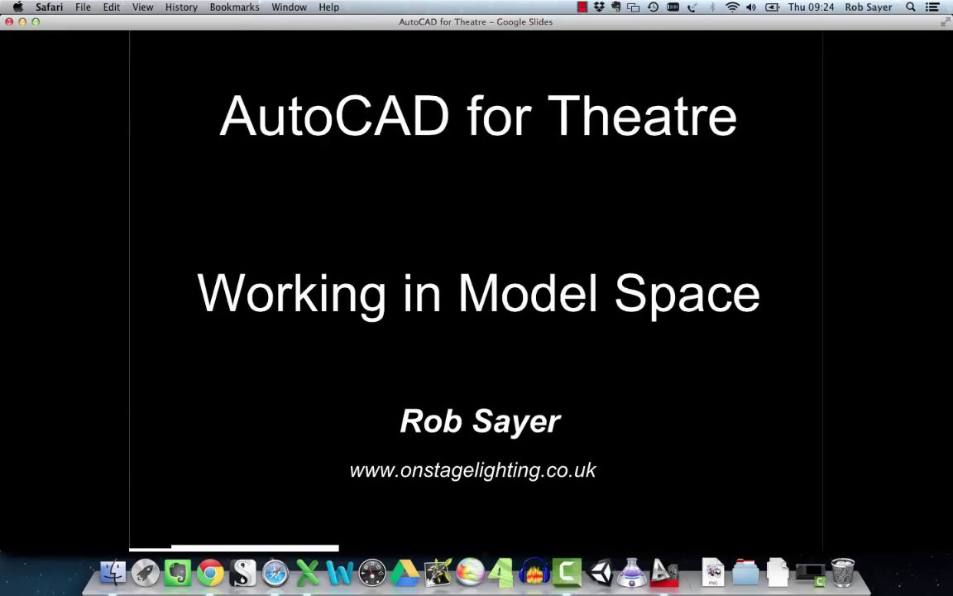
- Advance to the Model Space and Units slide and reveal the Coordinates and UCS and Setting Limits bullets
key("Right")
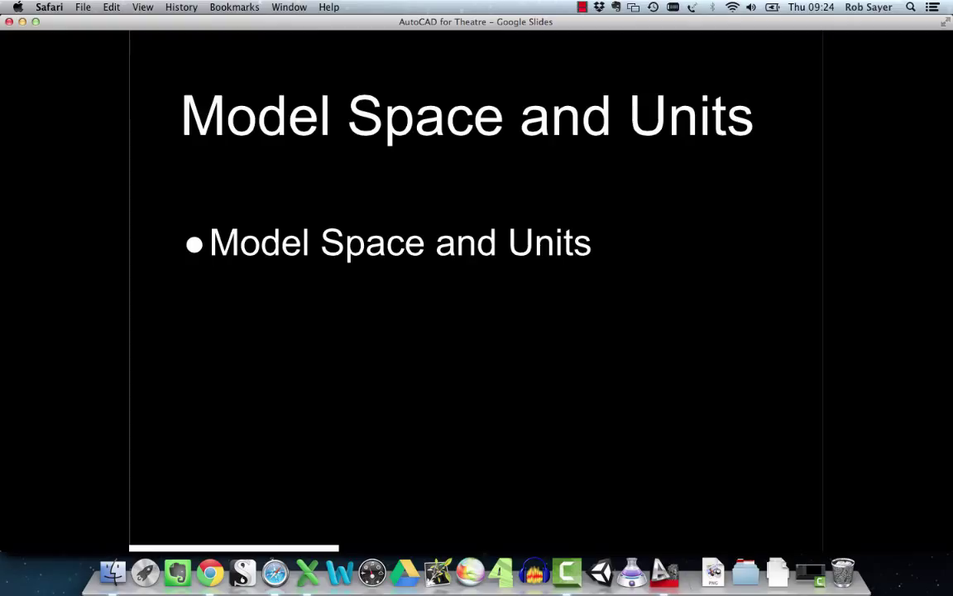
key("Right")
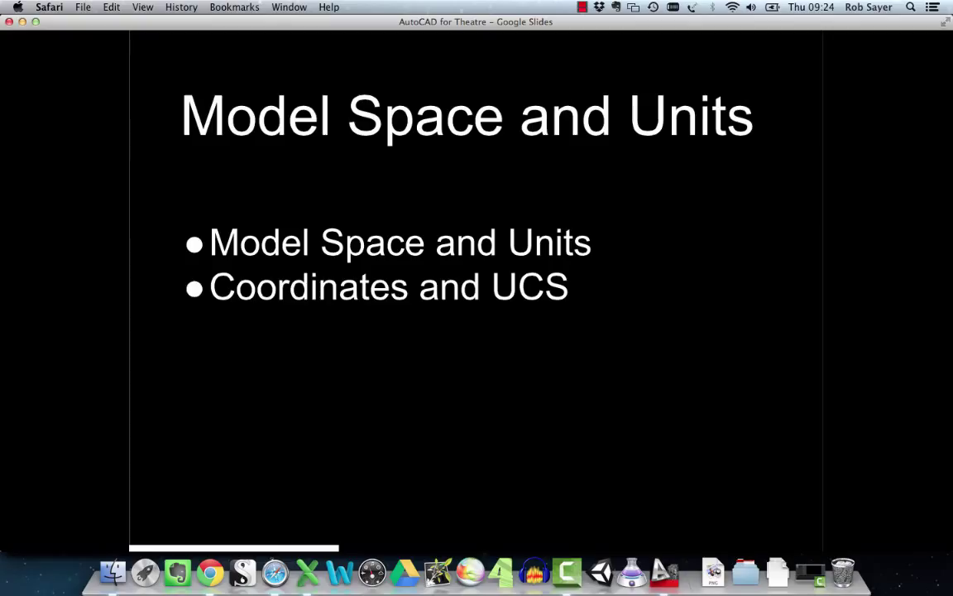
key("Right")
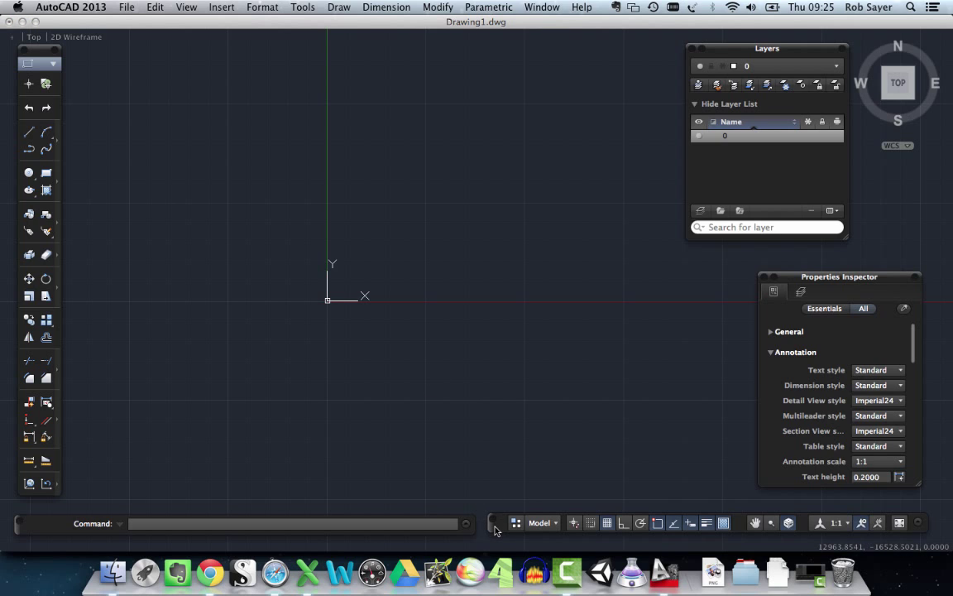
left_click_drag(496, 529, 492, 524)
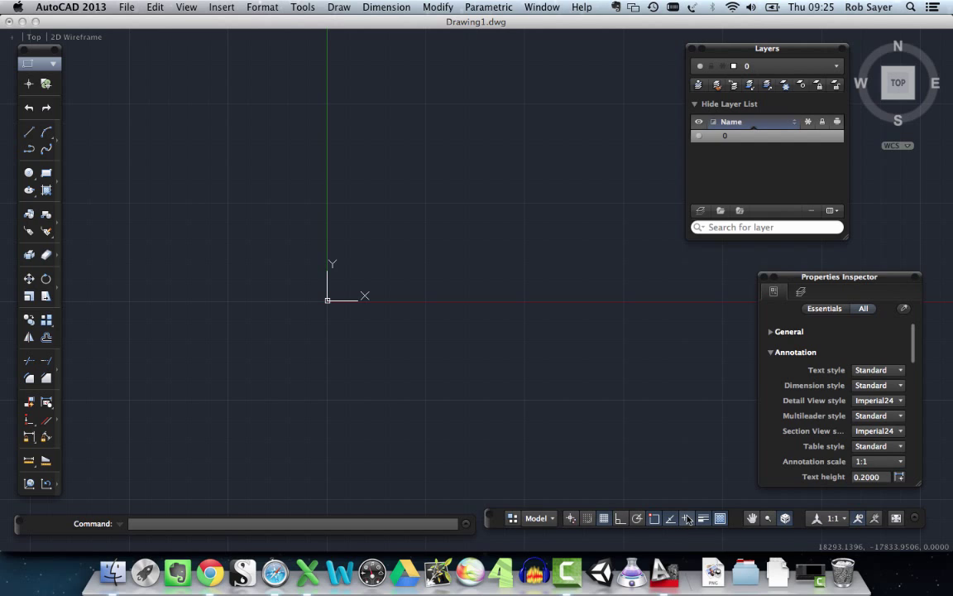
left_click(550, 520)
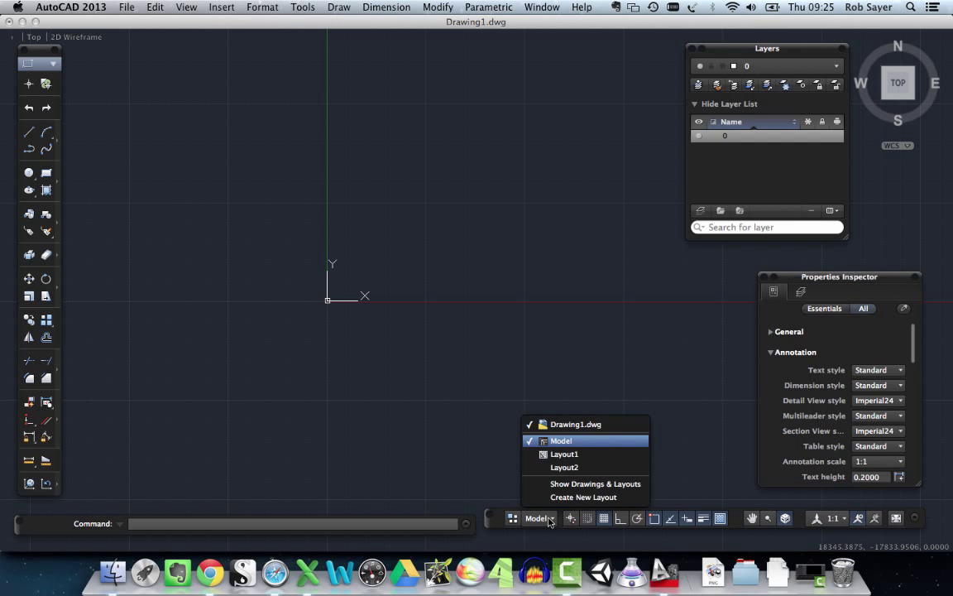
key("Down")
key("Down")
key("Down")
key("Down")
key("Up")
key("Up")
key("Up")
key("Down")
key("Down")
key("Down")
left_click(486, 465)
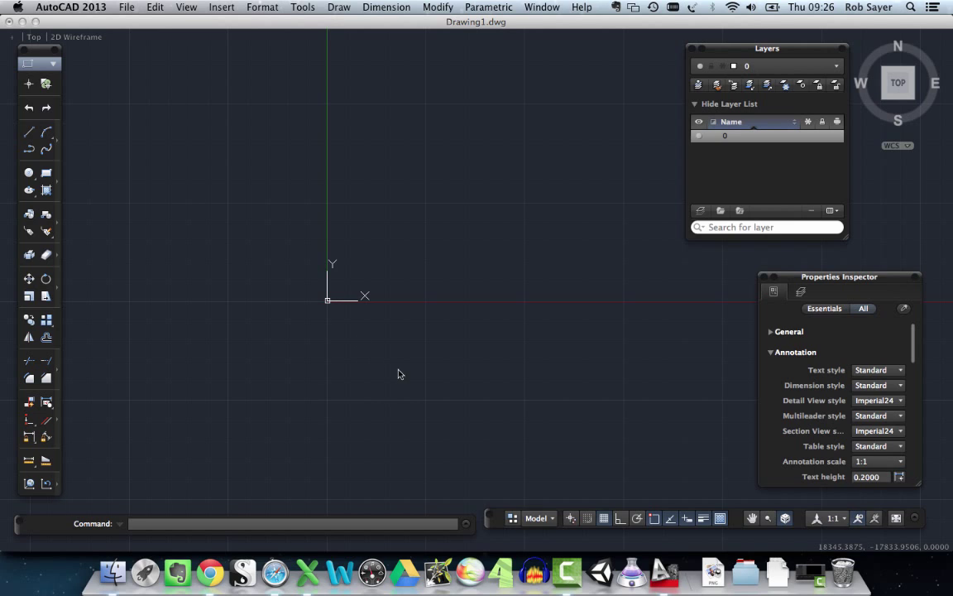
left_click(550, 519)
left_click(562, 448)
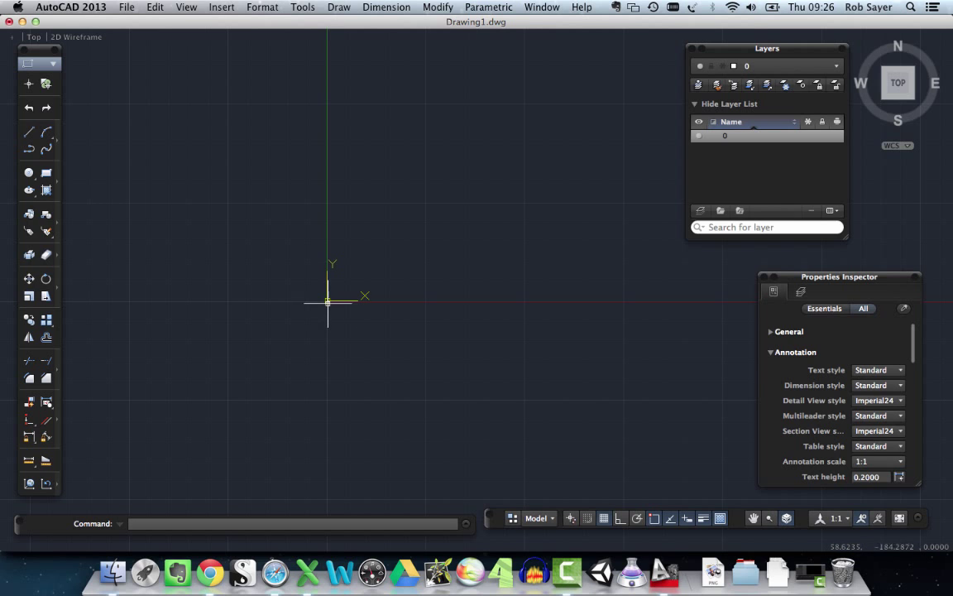
- Pan the model-space view right so the UCS origin moves toward the centre
left_click_drag(327, 300, 318, 303)
middle_click_drag(320, 330, 449, 342)
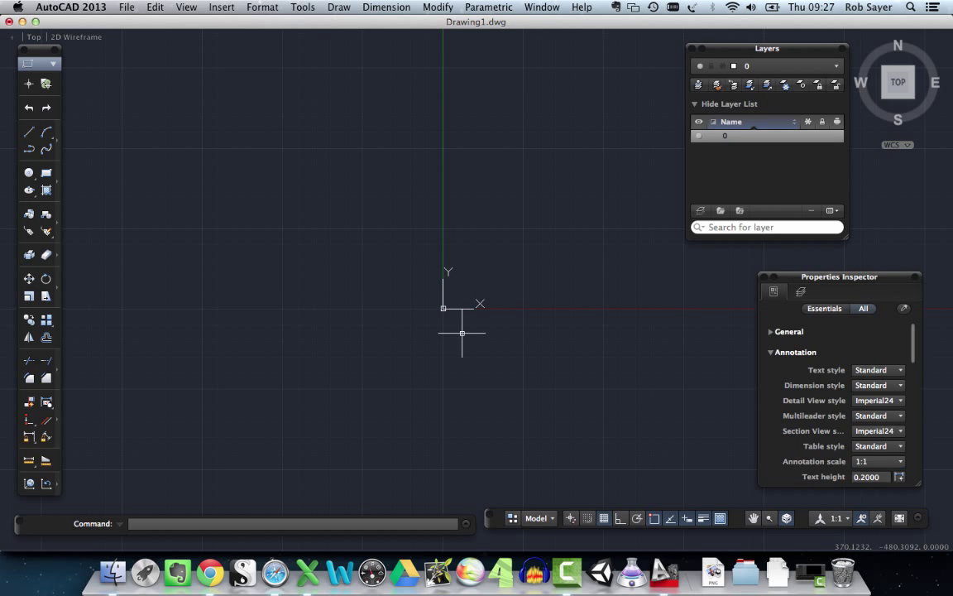
- Draw a square rectangle from above-left to below-right of the origin
left_click(47, 172)
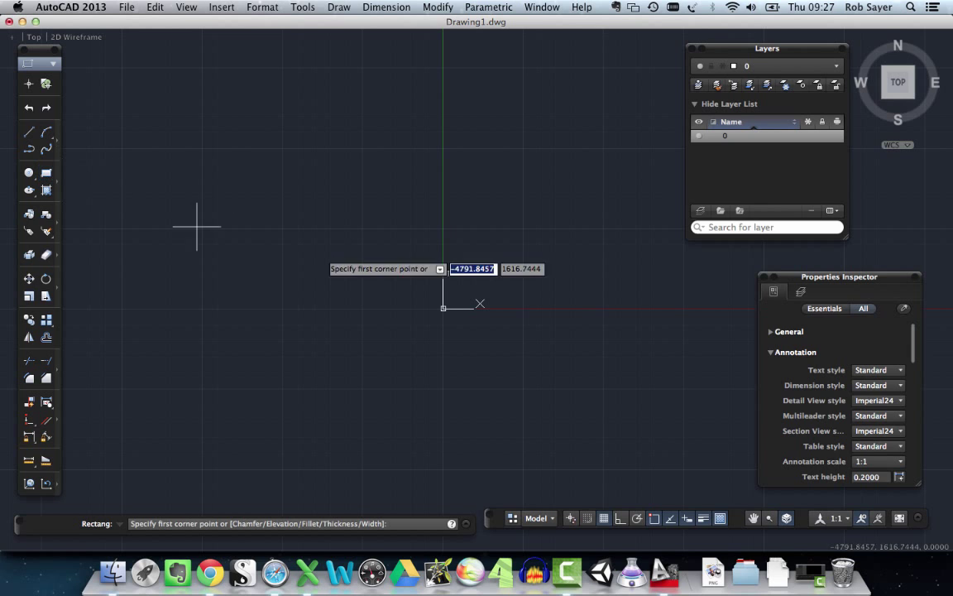
left_click(405, 228)
left_click(560, 394)
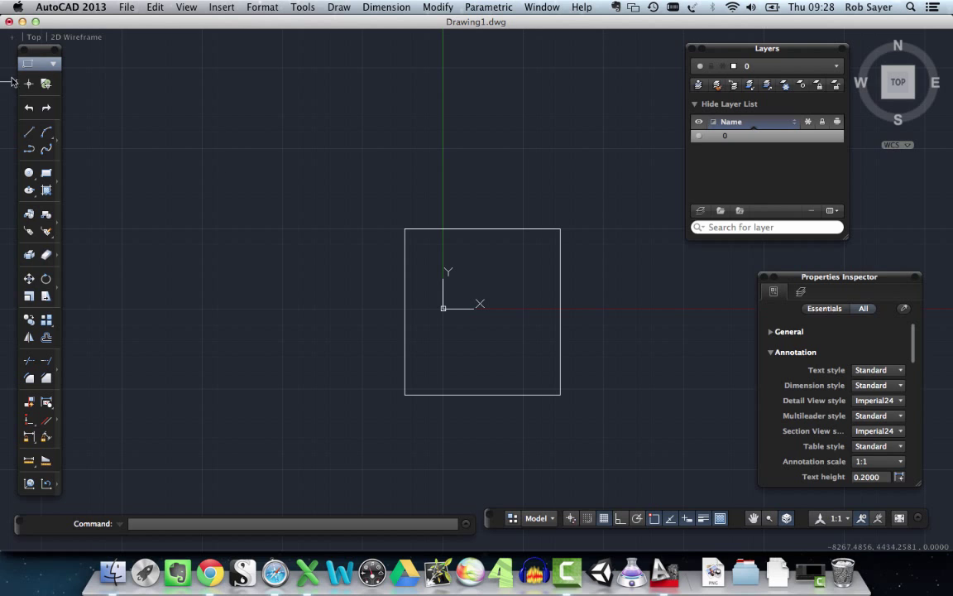
- Window-select the square rectangle and delete it
left_click(335, 180)
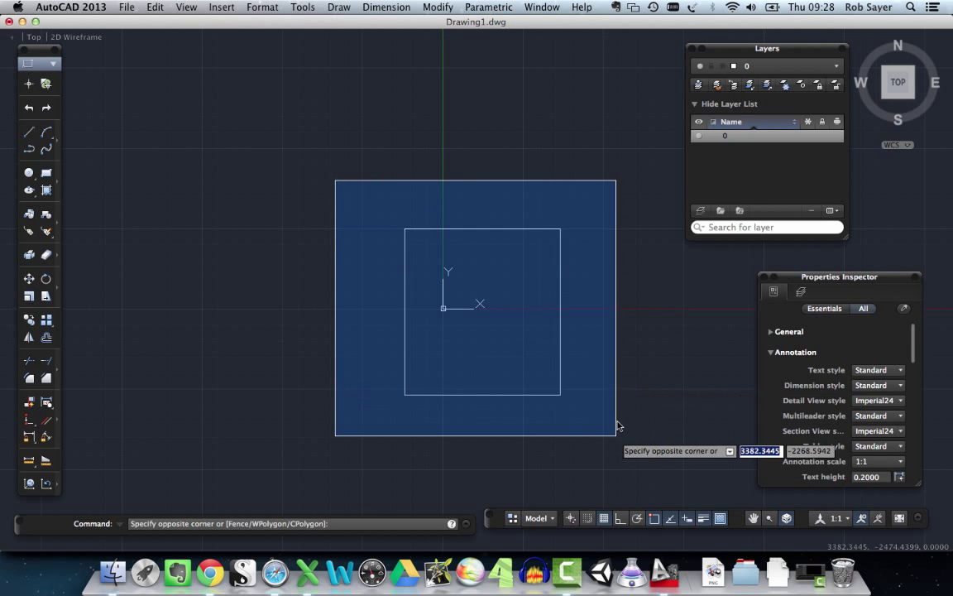
left_click(617, 432)
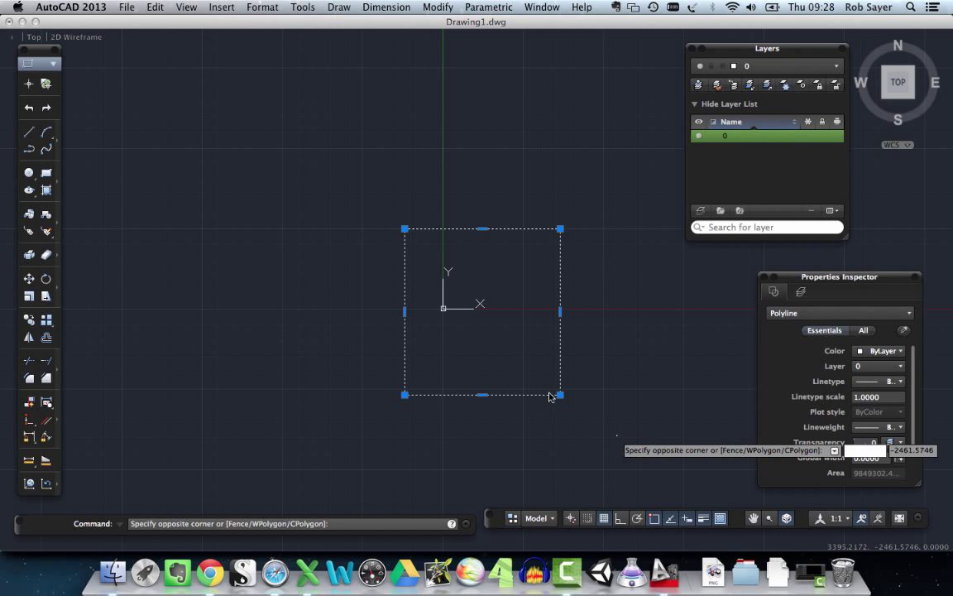
key("Delete")
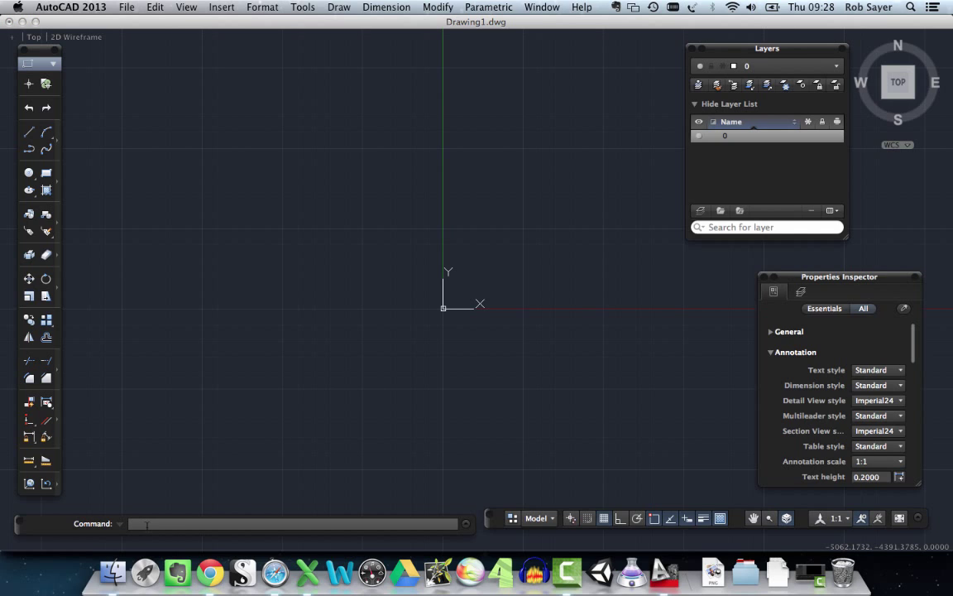
- Discard the stray RECT, LIM and CIRC entries and enter 'limit' at the command line
type("RECT")
key("BackSpace")
key("BackSpace")
key("BackSpace")
key("BackSpace")
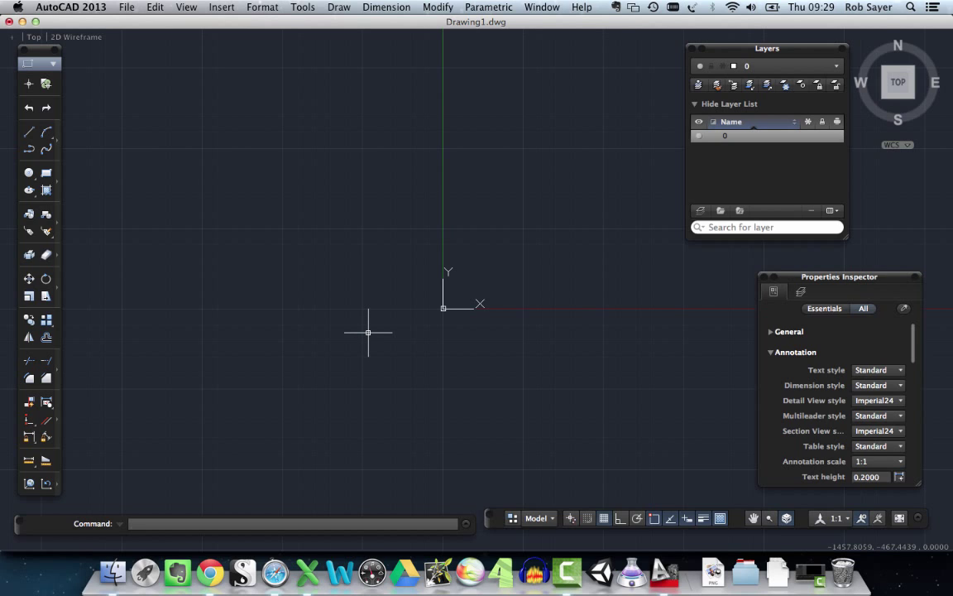
type("LI")
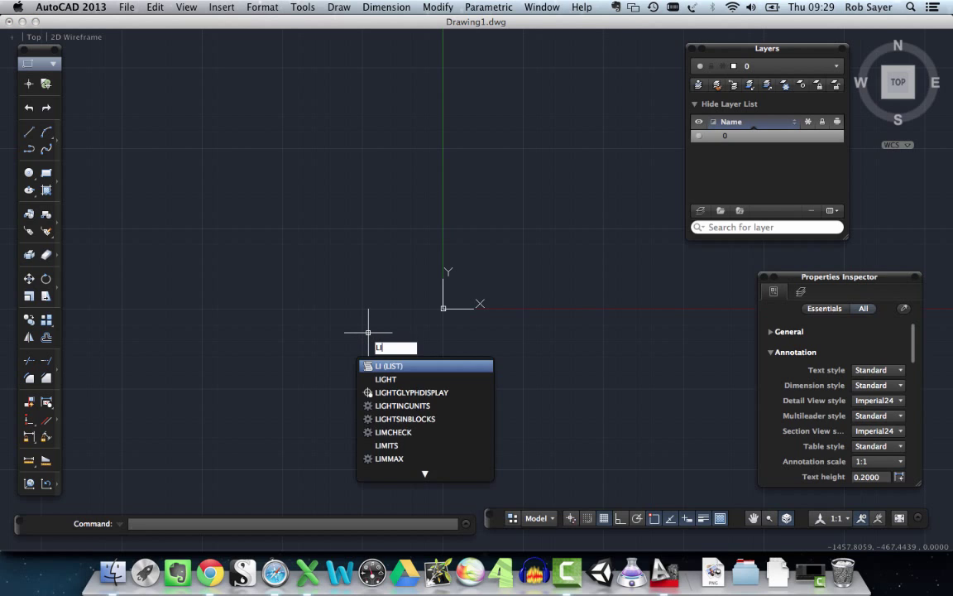
type("M")
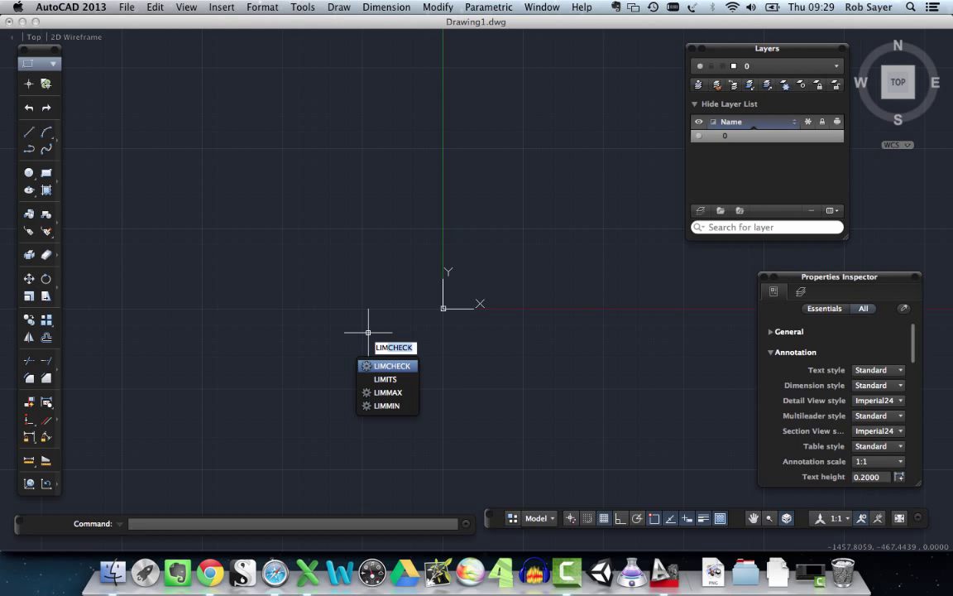
key("BackSpace")
key("BackSpace")
key("BackSpace")
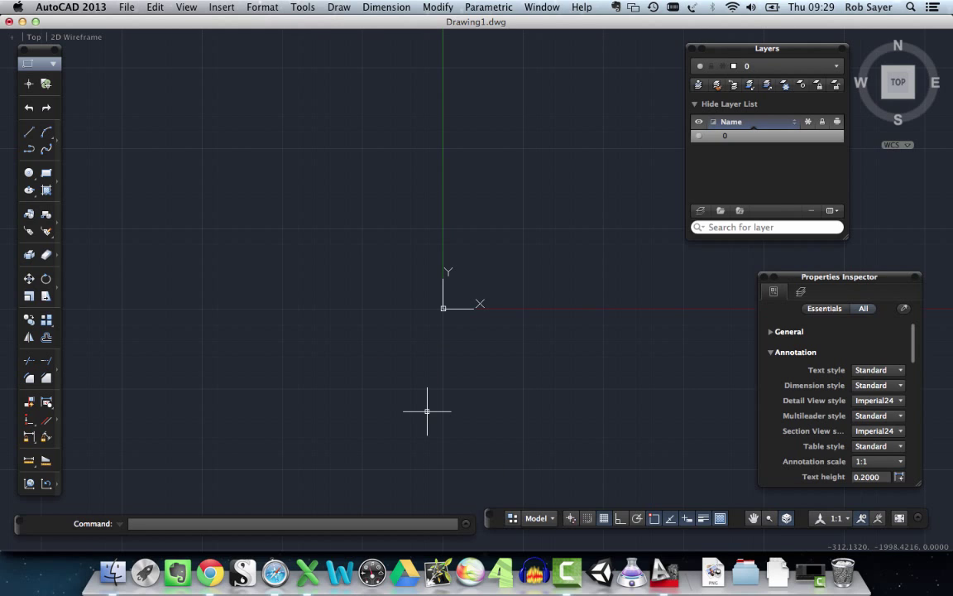
type("L")
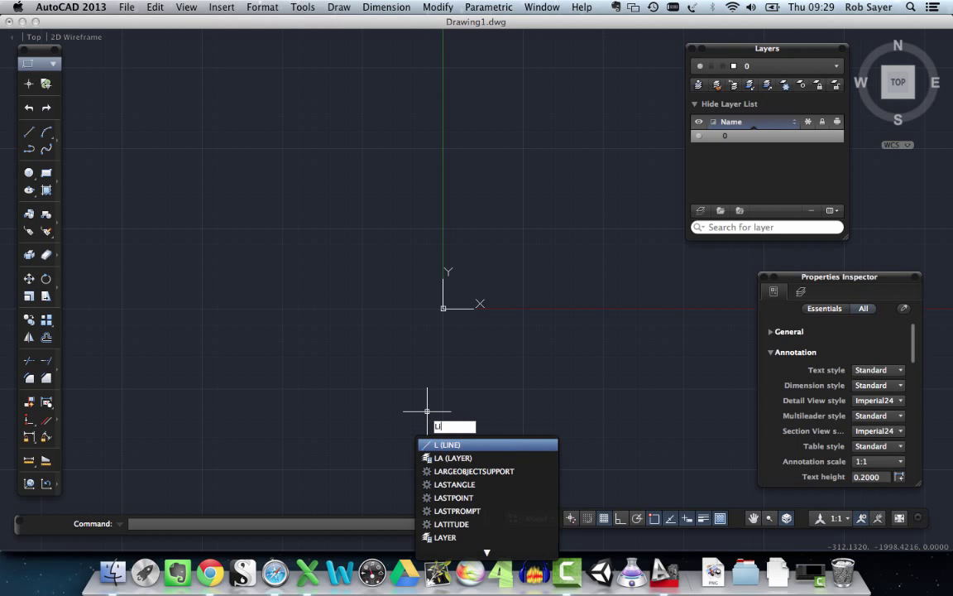
type("IM")
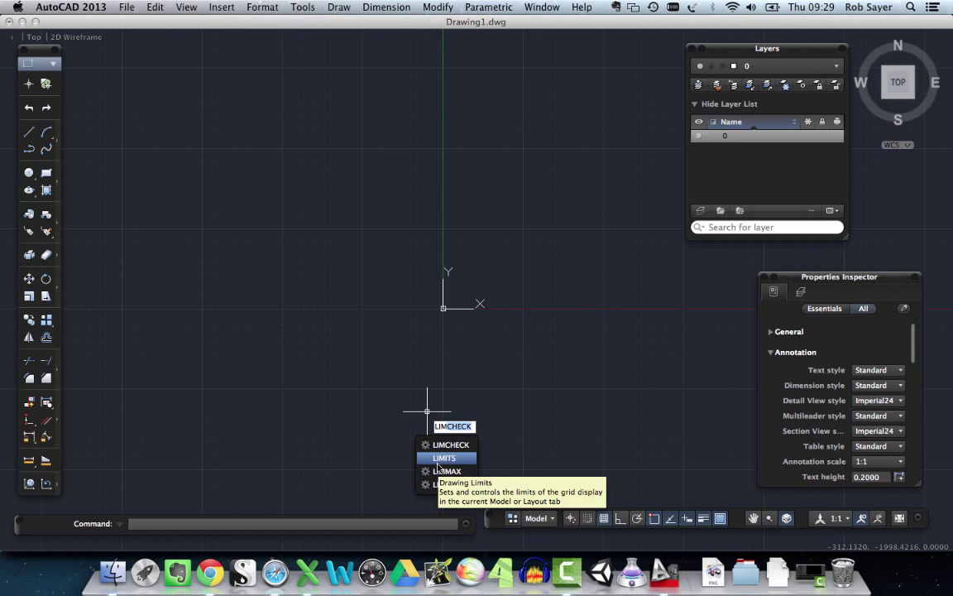
key("BackSpace")
key("BackSpace")
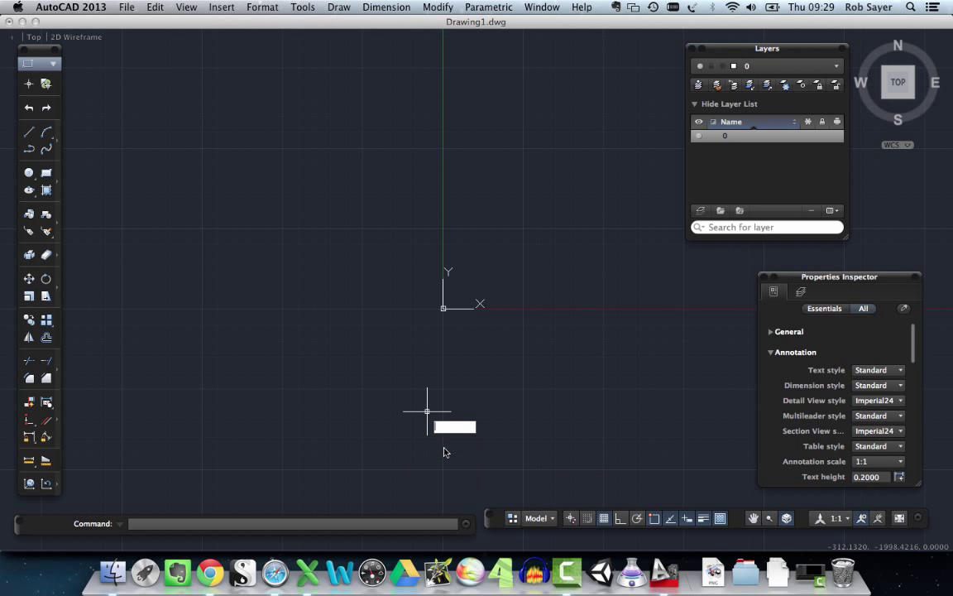
type("CIRc")
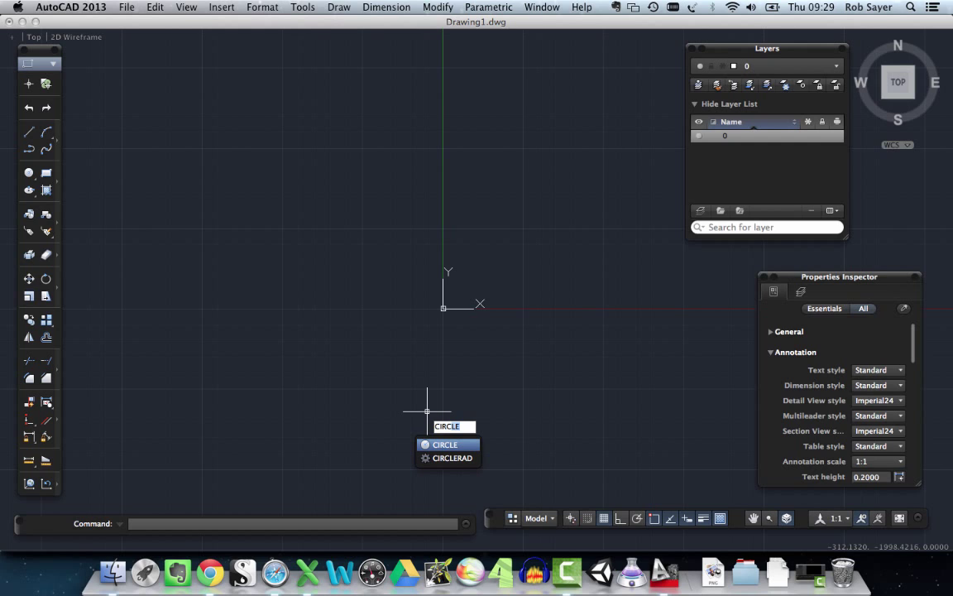
key("BackSpace")
key("BackSpace")
key("BackSpace")
key("BackSpace")
key("BackSpace")
type("limit")
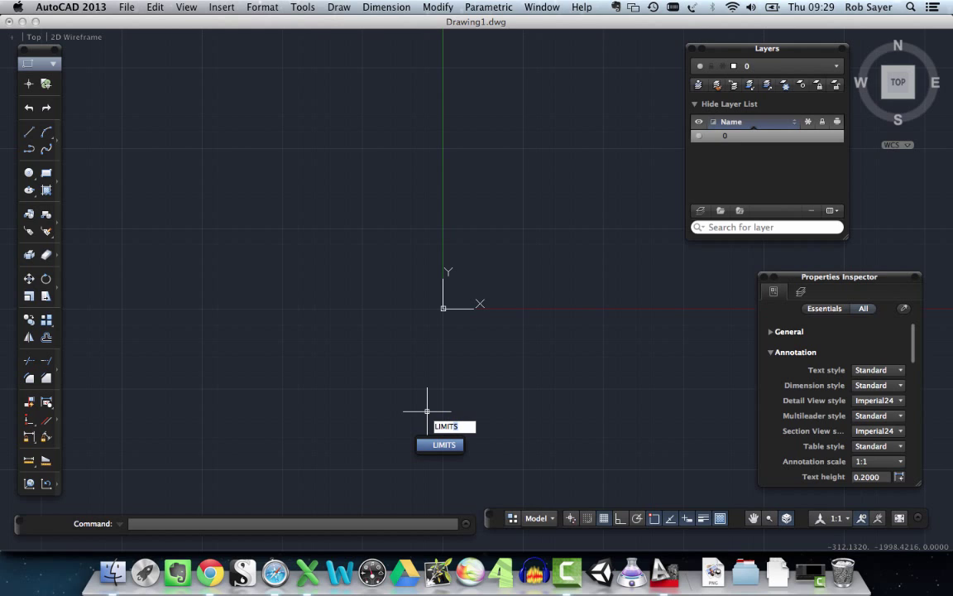
- Run LIMITS and set the lower-left corner to 0,0
left_click(451, 448)
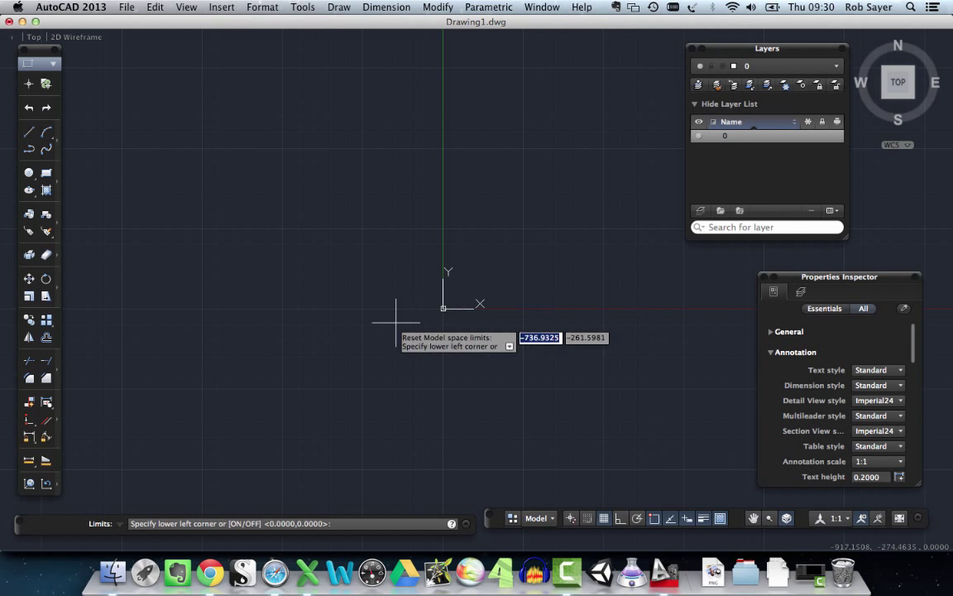
type("0")
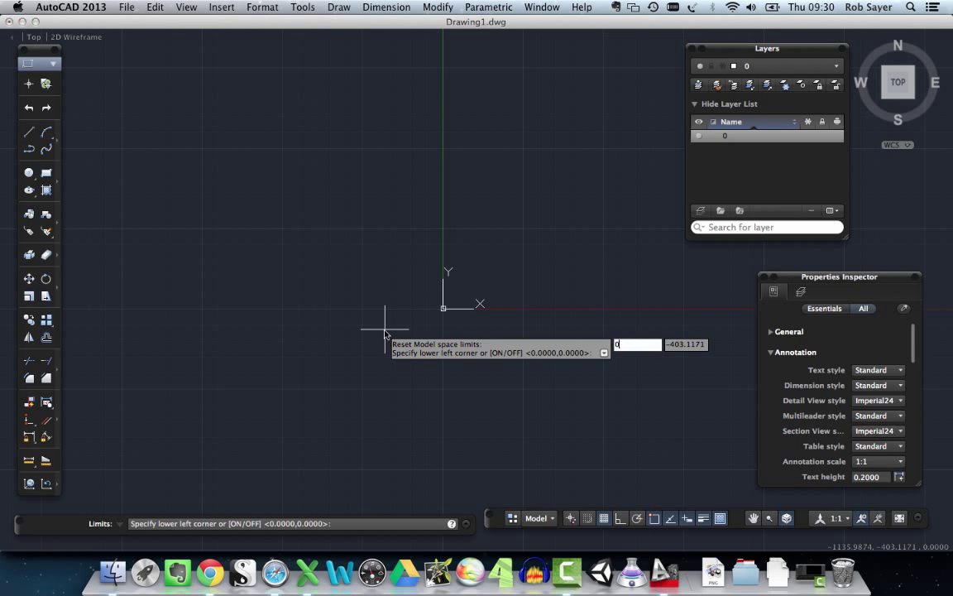
key("Tab")
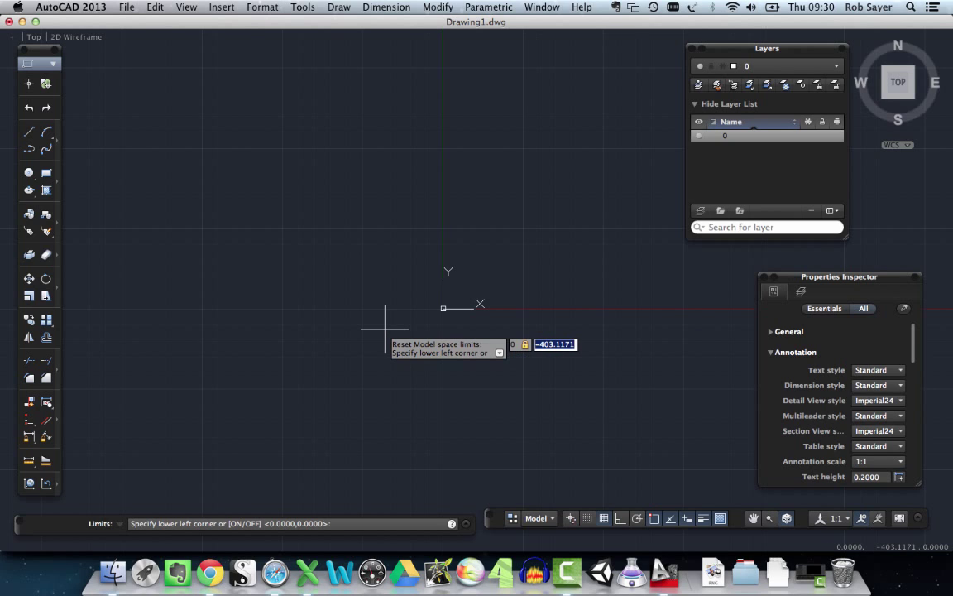
type("0")
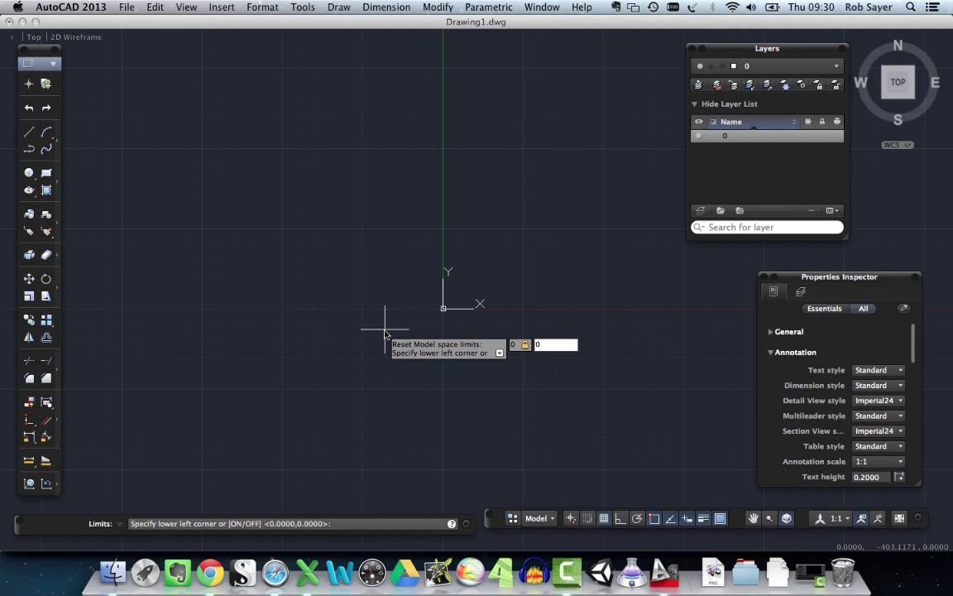
key("Return")
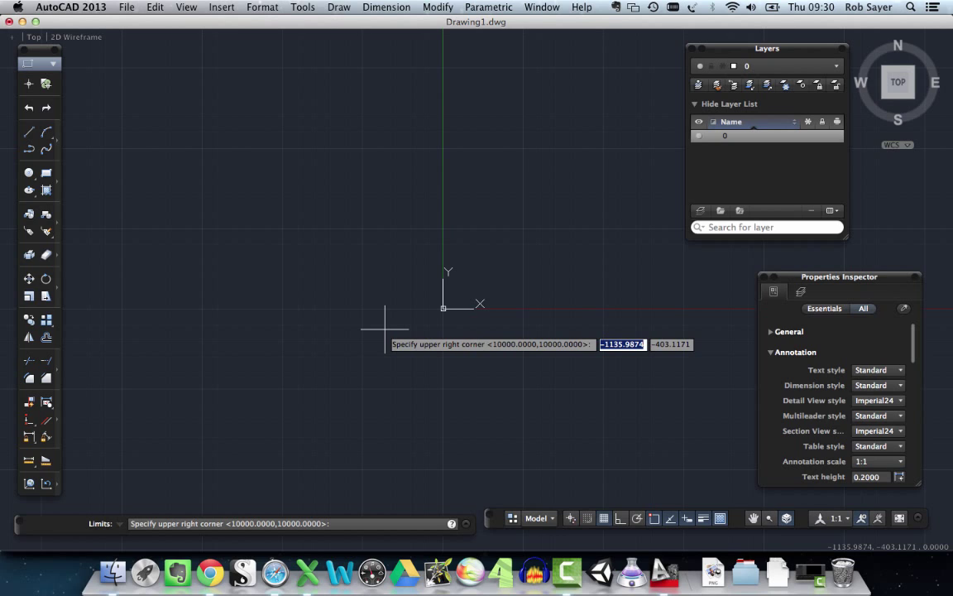
- Enter 2000,2000 as the upper-right limits corner
type("2000")
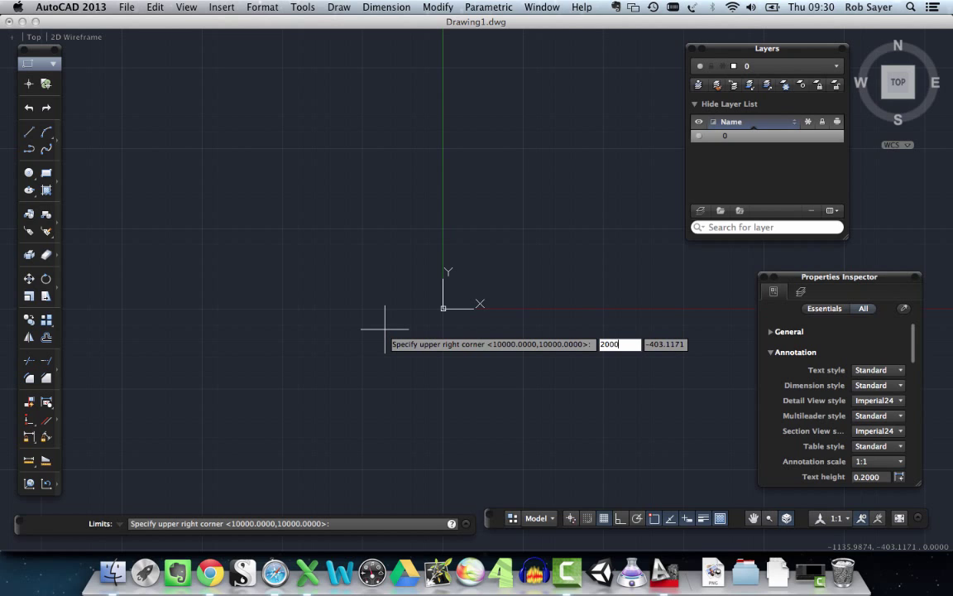
key("Tab")
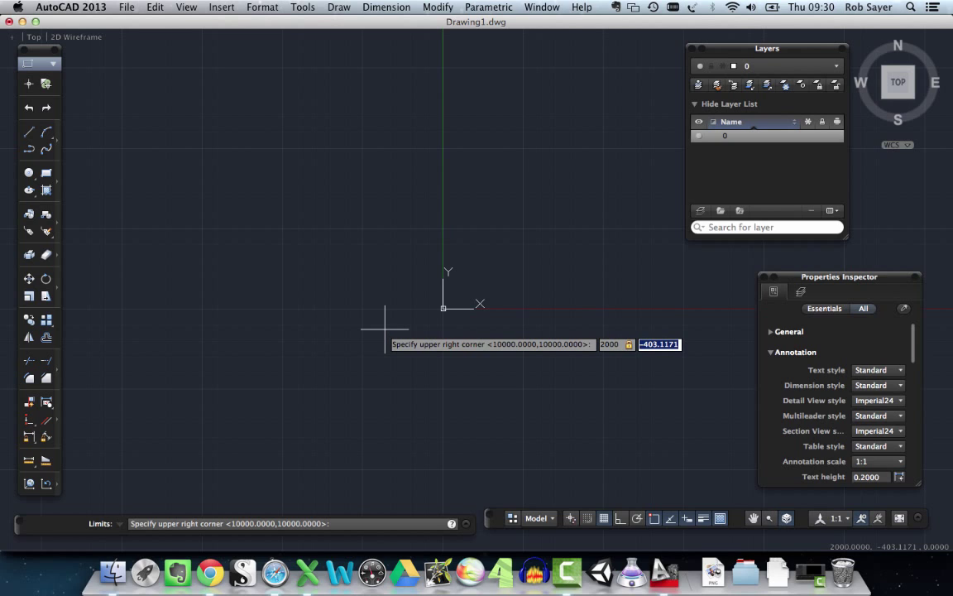
type("2000")
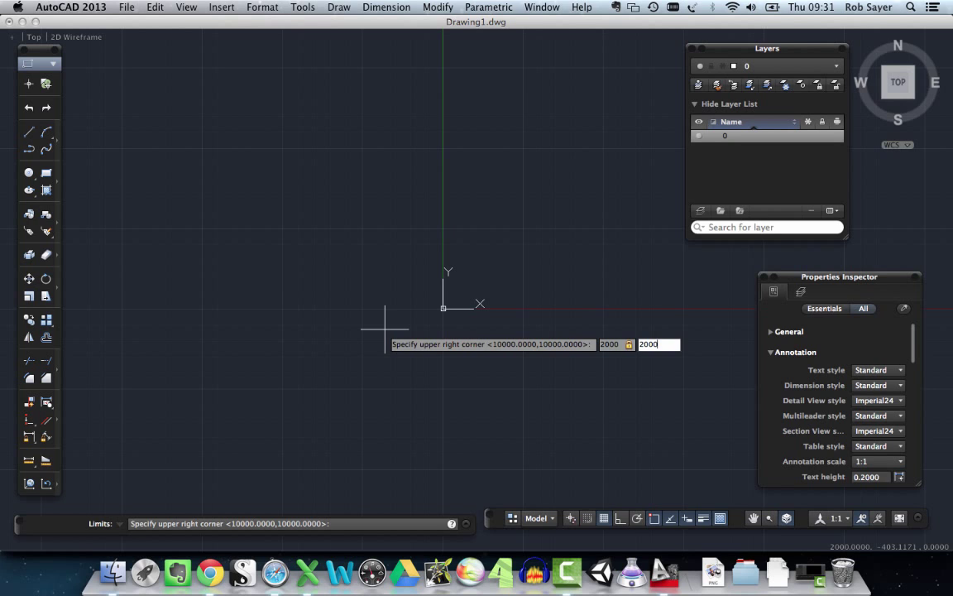
key("Return")
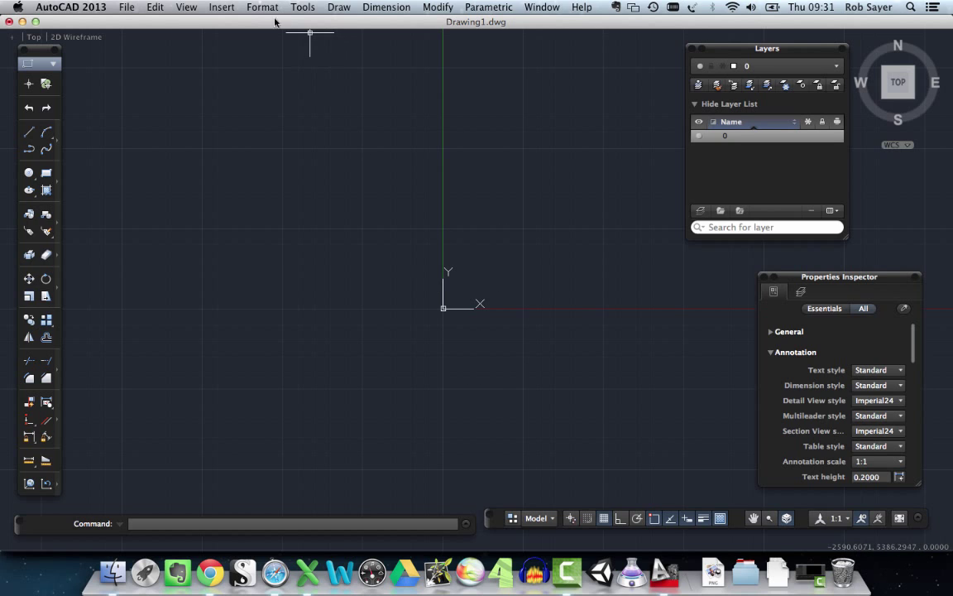
- Zoom to extents using View > Zoom > Extents
left_click(187, 9)
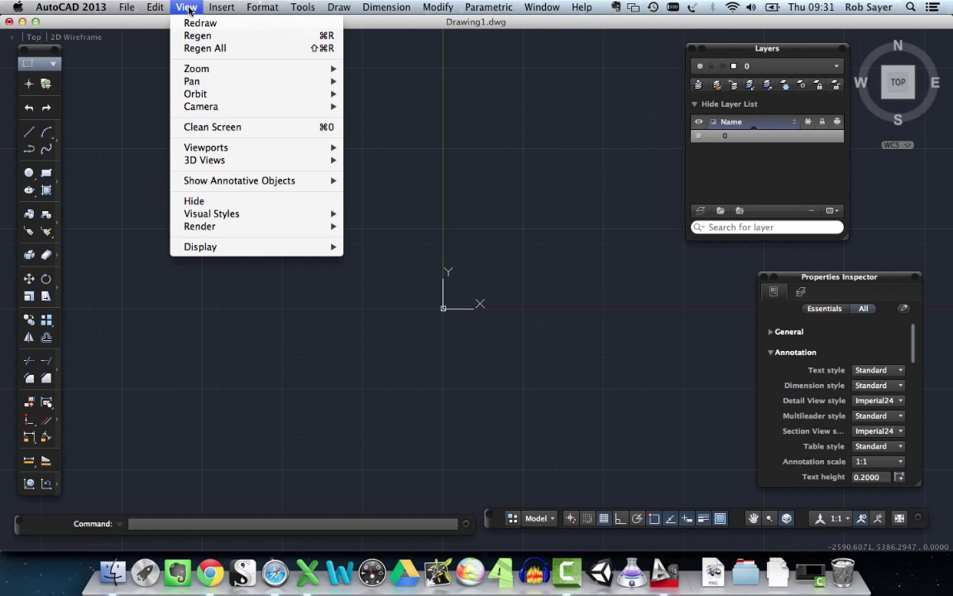
mouse_move(187, 69)
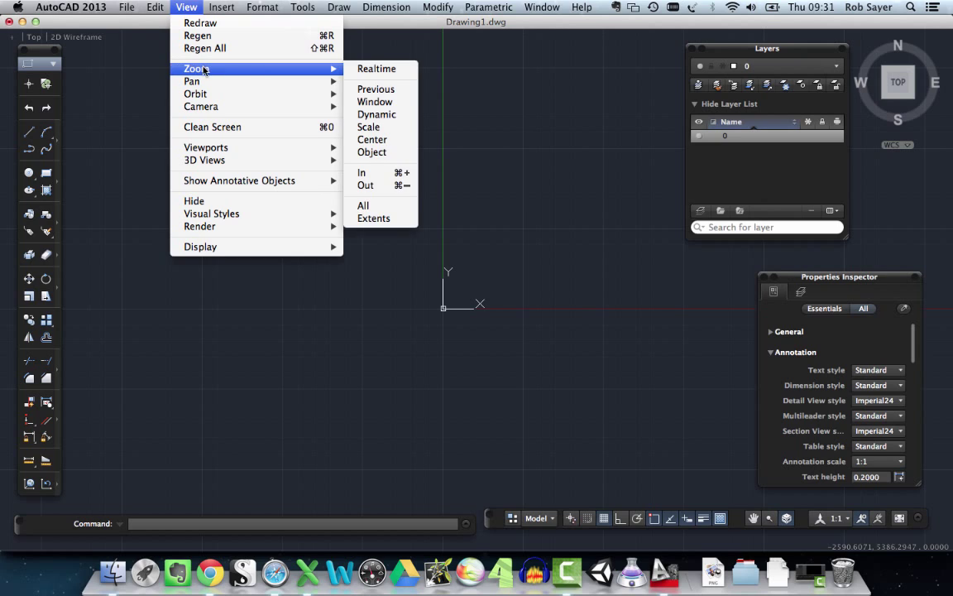
left_click(382, 219)
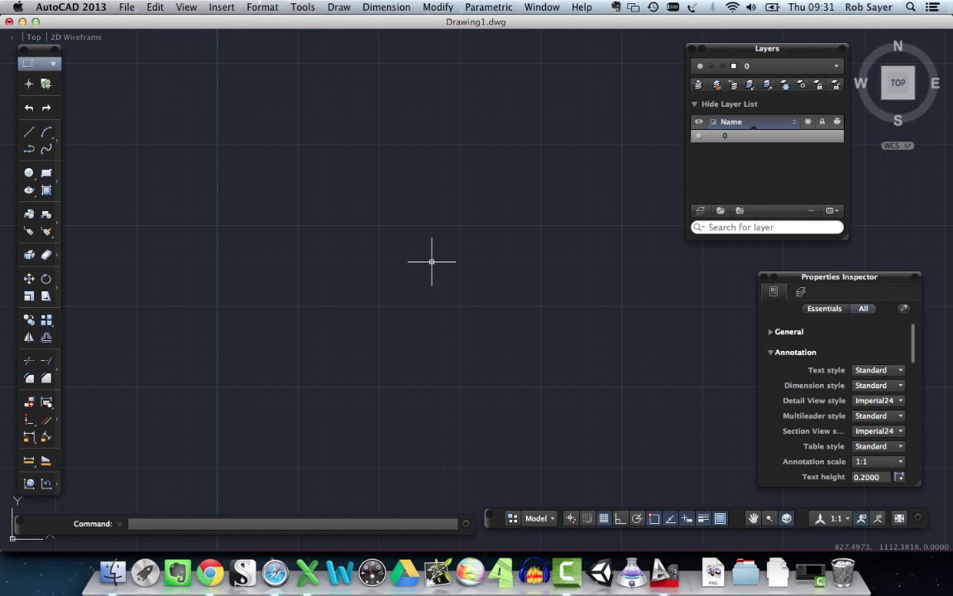
- Scroll-zoom so the origin sits just above the lower-left of the drawing area
scroll(436, 259, "down", 2)
scroll(397, 358, "up", 2)
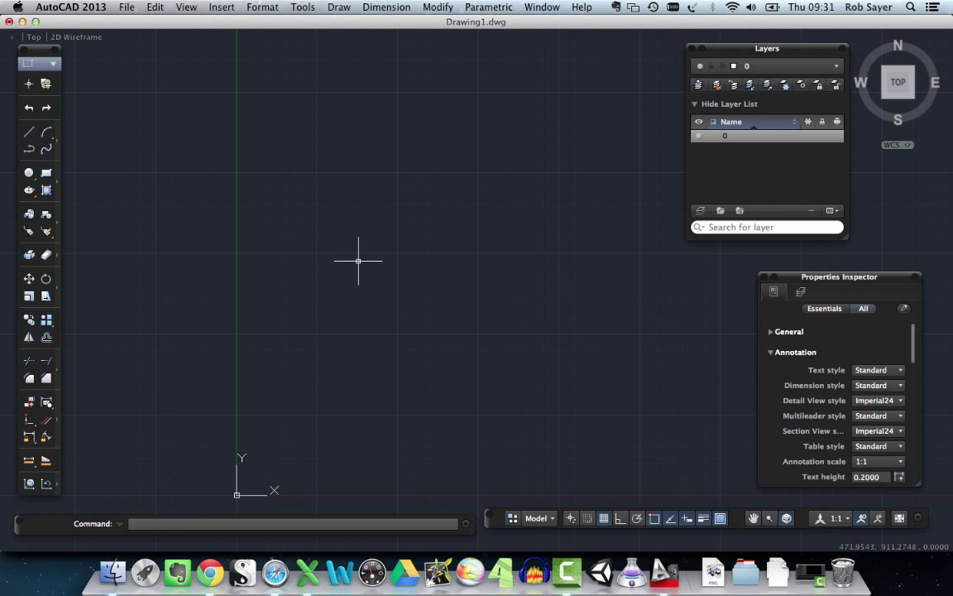
scroll(484, 306, "up", 1)
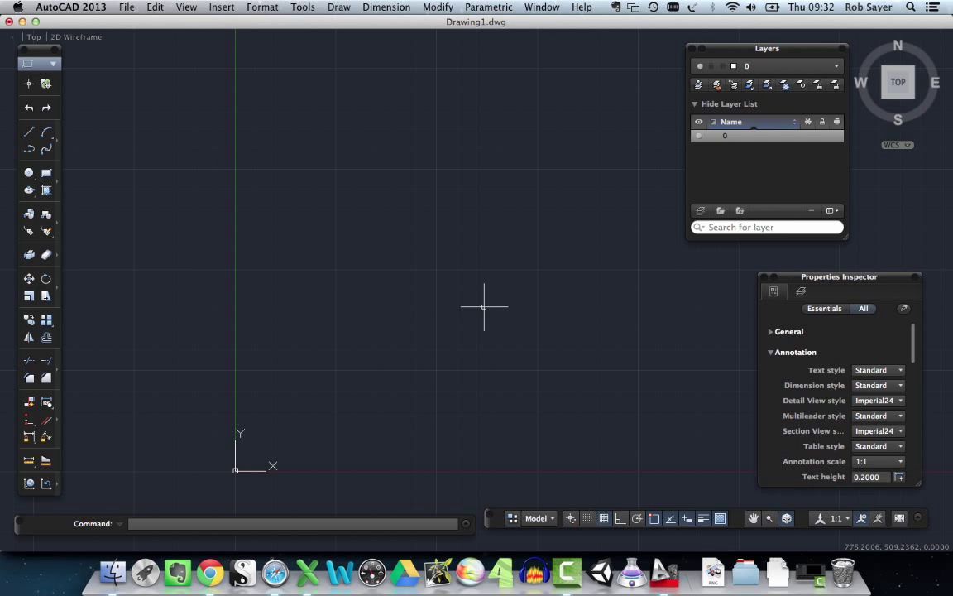